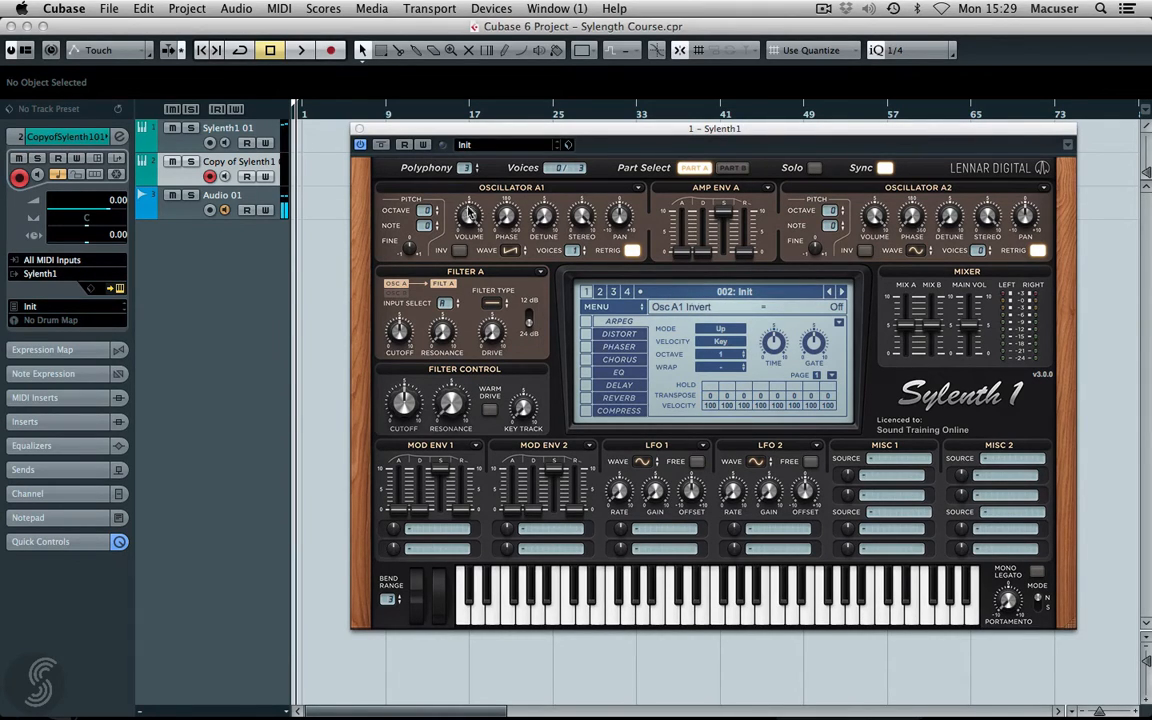
Set oscillator A1 to 4 voices with a Saw waveform and raise its detune.
{"action": "left_click_drag", "start_coordinate": [567, 255], "coordinate": [578, 215]}
{"action": "left_click", "coordinate": [511, 251]}
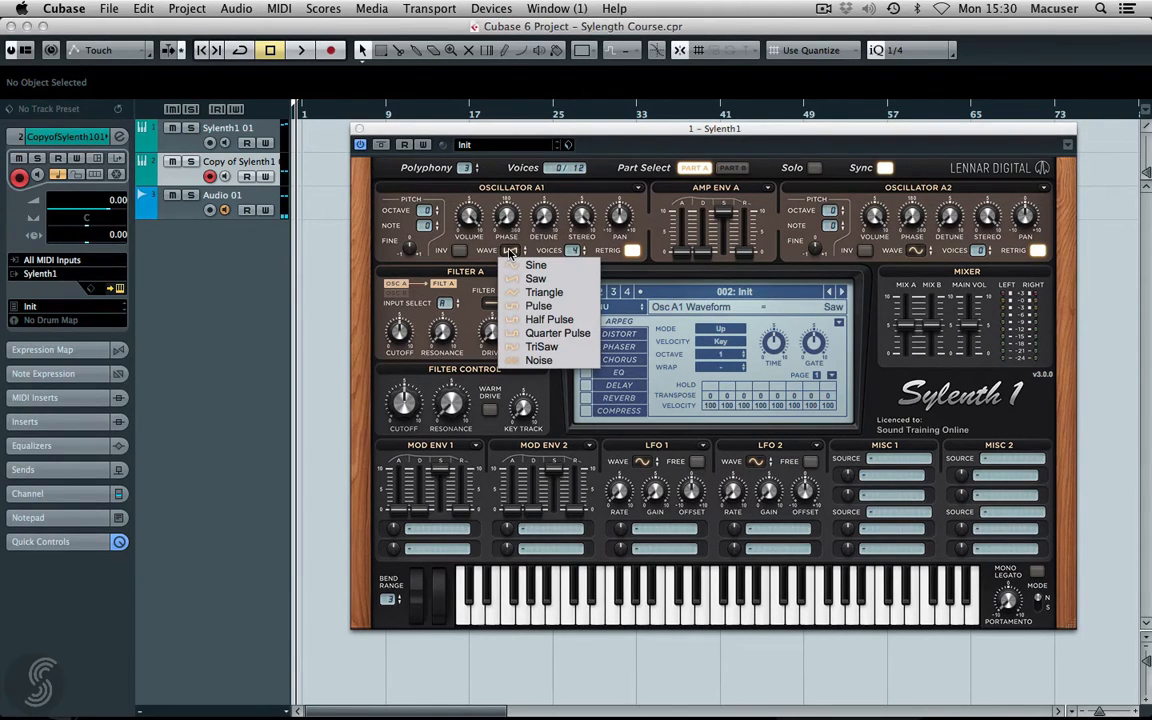
{"action": "left_click", "coordinate": [536, 278]}
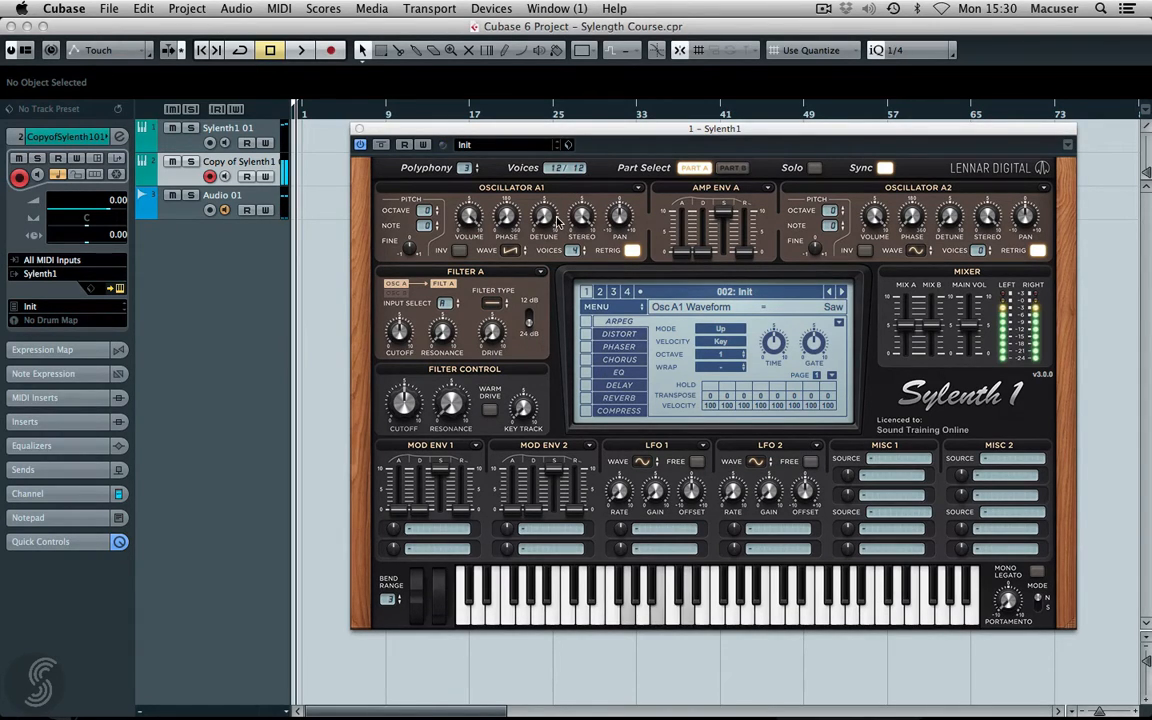
{"action": "left_click", "coordinate": [547, 218]}
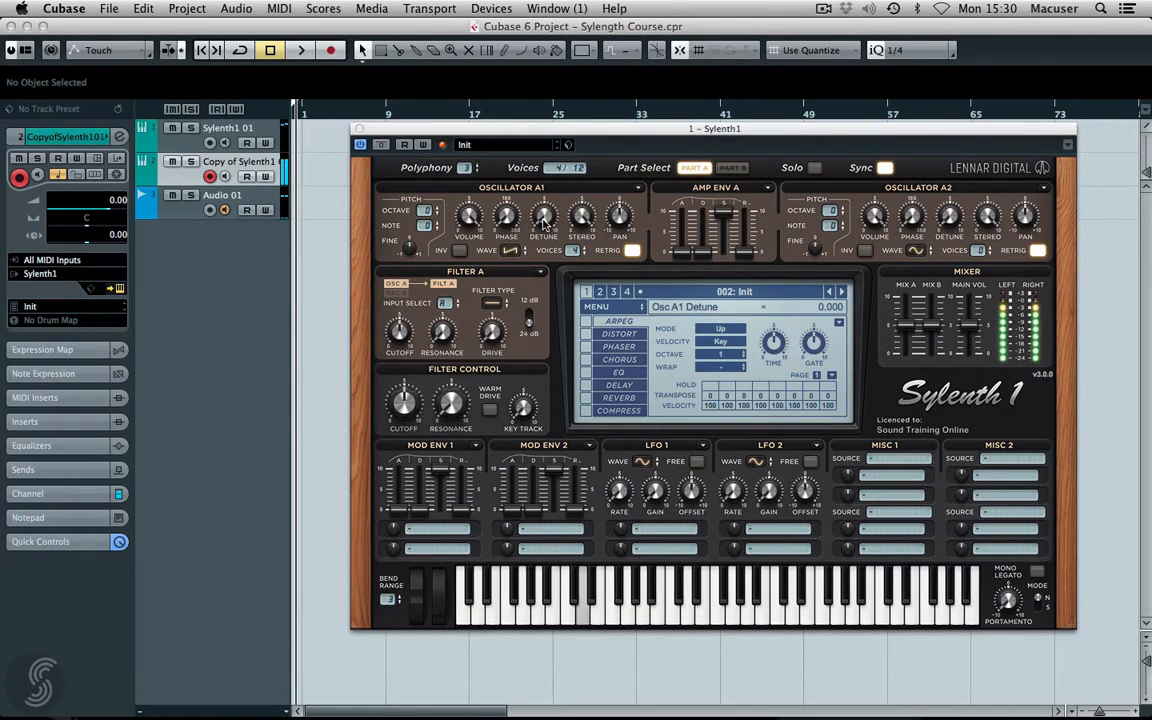
{"action": "left_click_drag", "start_coordinate": [545, 219], "coordinate": [548, 143]}
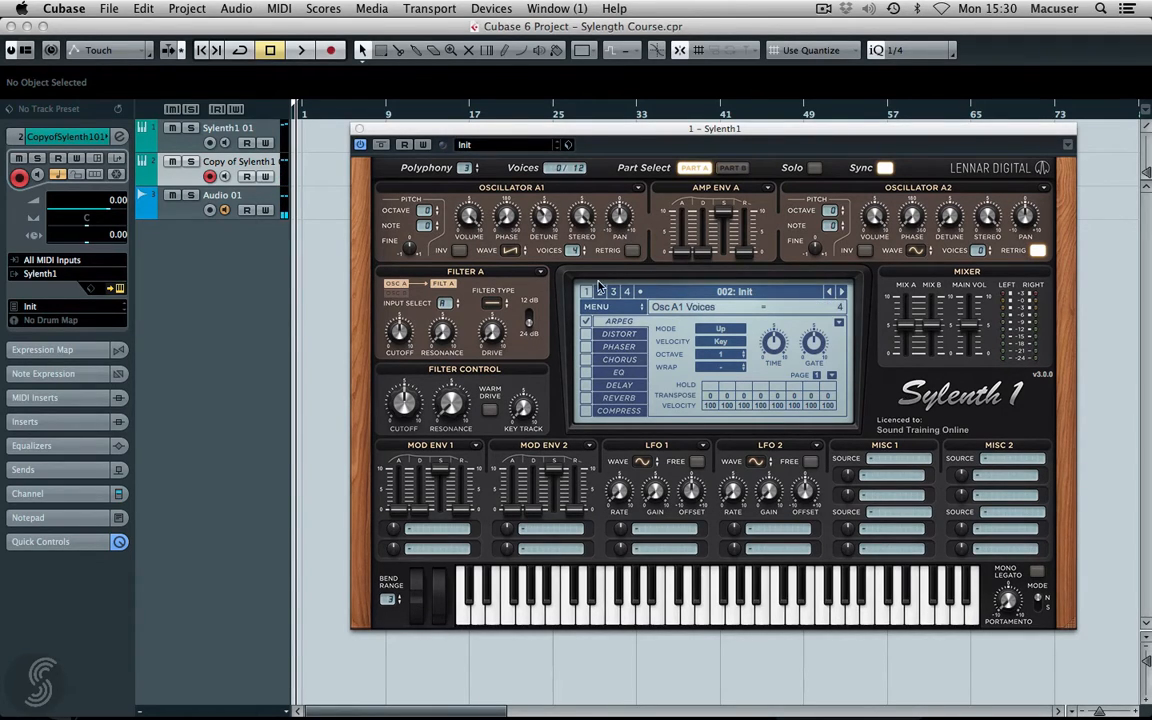
Try the arpeggiator's Down mode, look through the velocity and mode options, and return the mode to Up.
{"action": "left_click", "coordinate": [721, 329]}
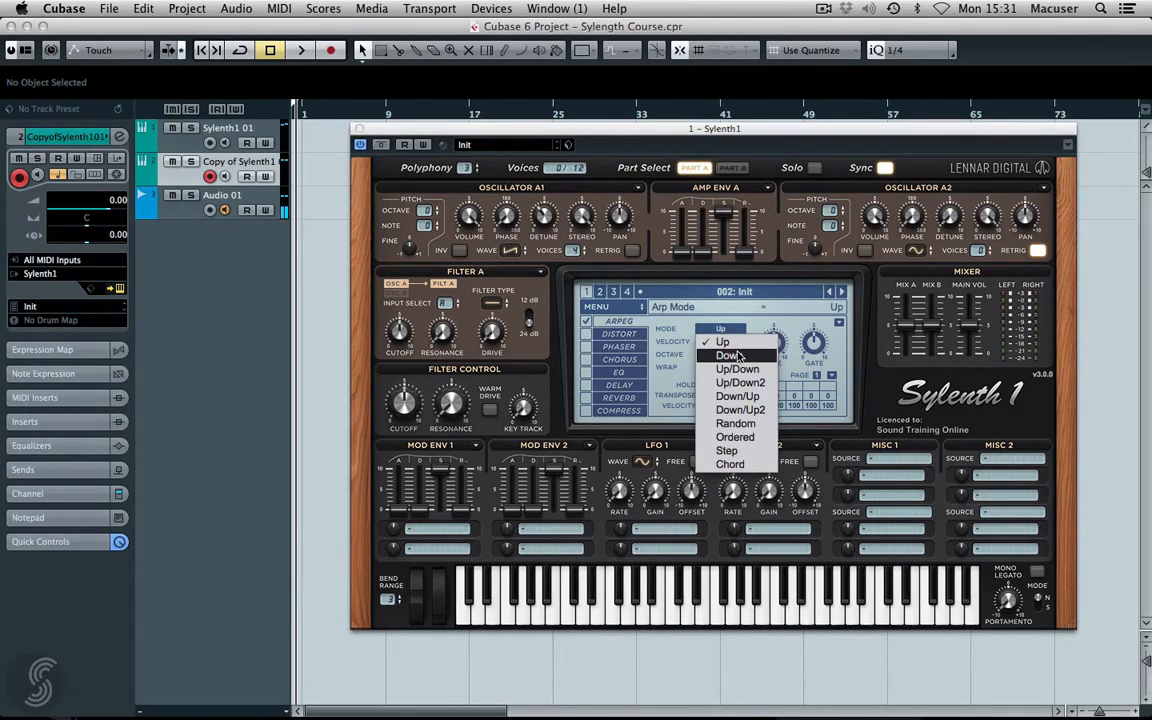
{"action": "left_click", "coordinate": [728, 356]}
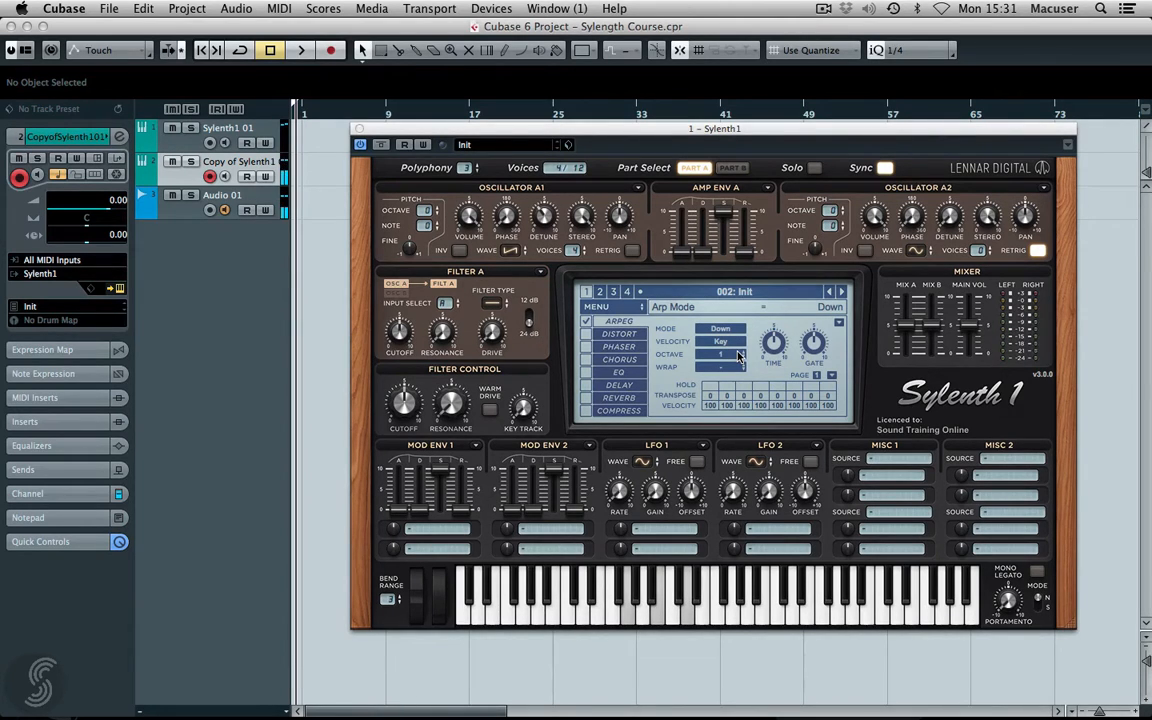
{"action": "left_click", "coordinate": [730, 341]}
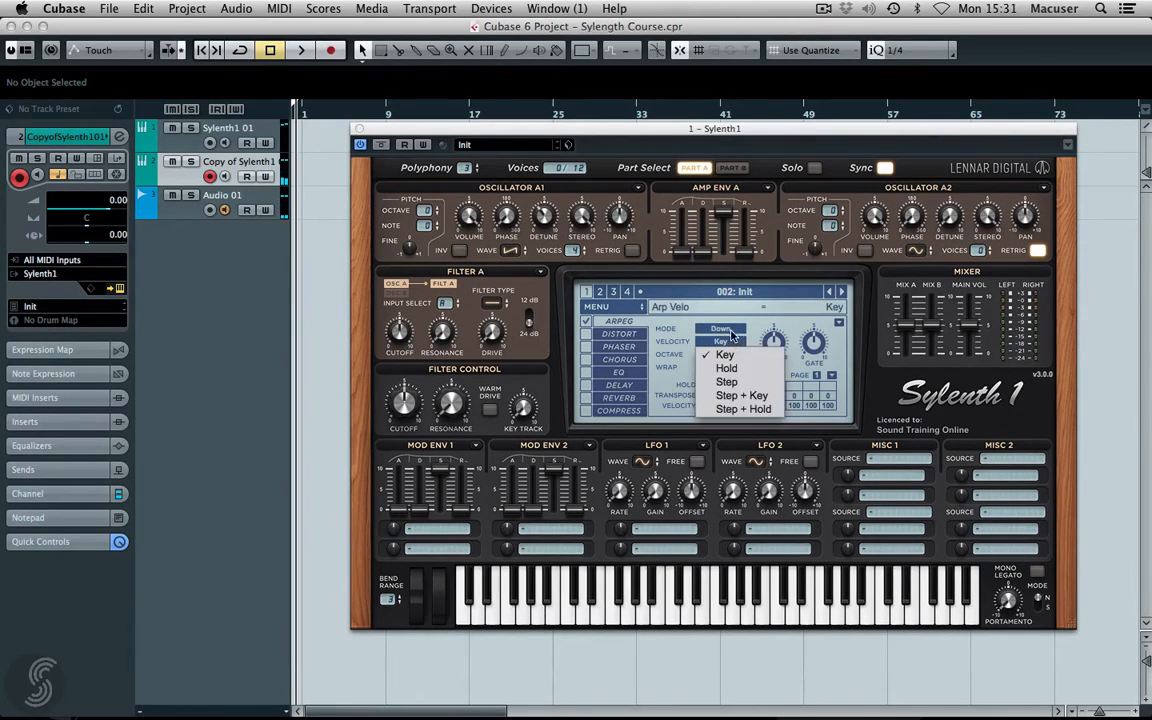
{"action": "left_click", "coordinate": [728, 330]}
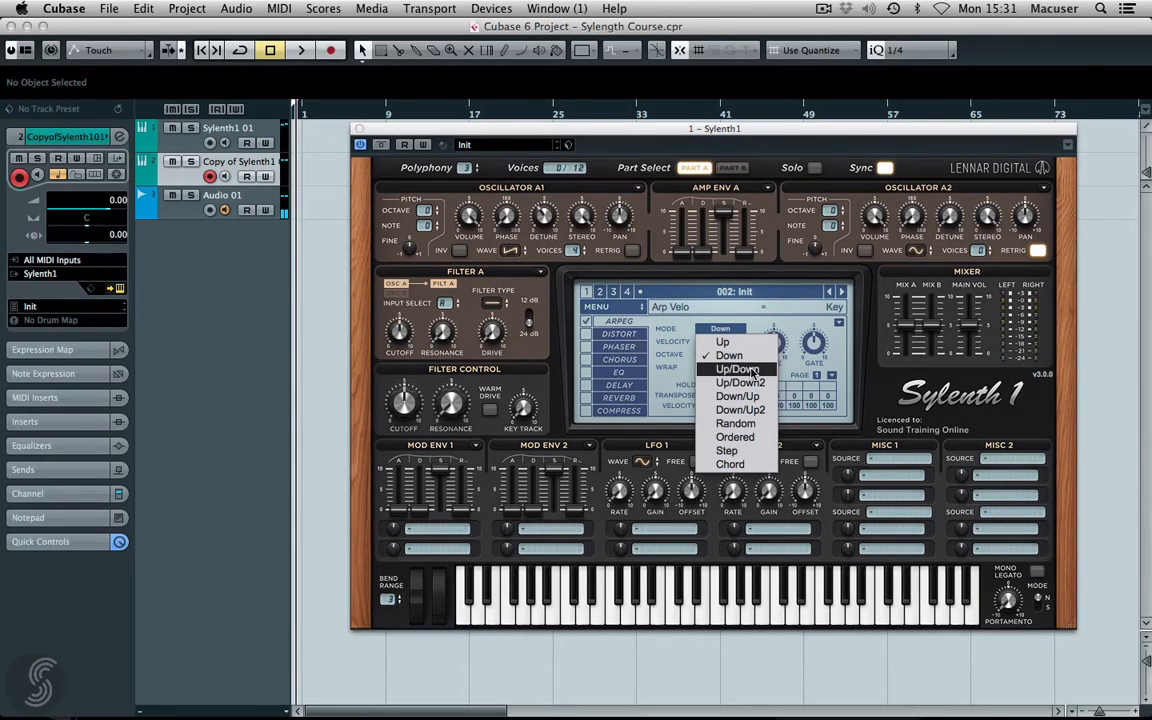
{"action": "left_click", "coordinate": [773, 131]}
{"action": "mouse_move", "coordinate": [818, 353]}
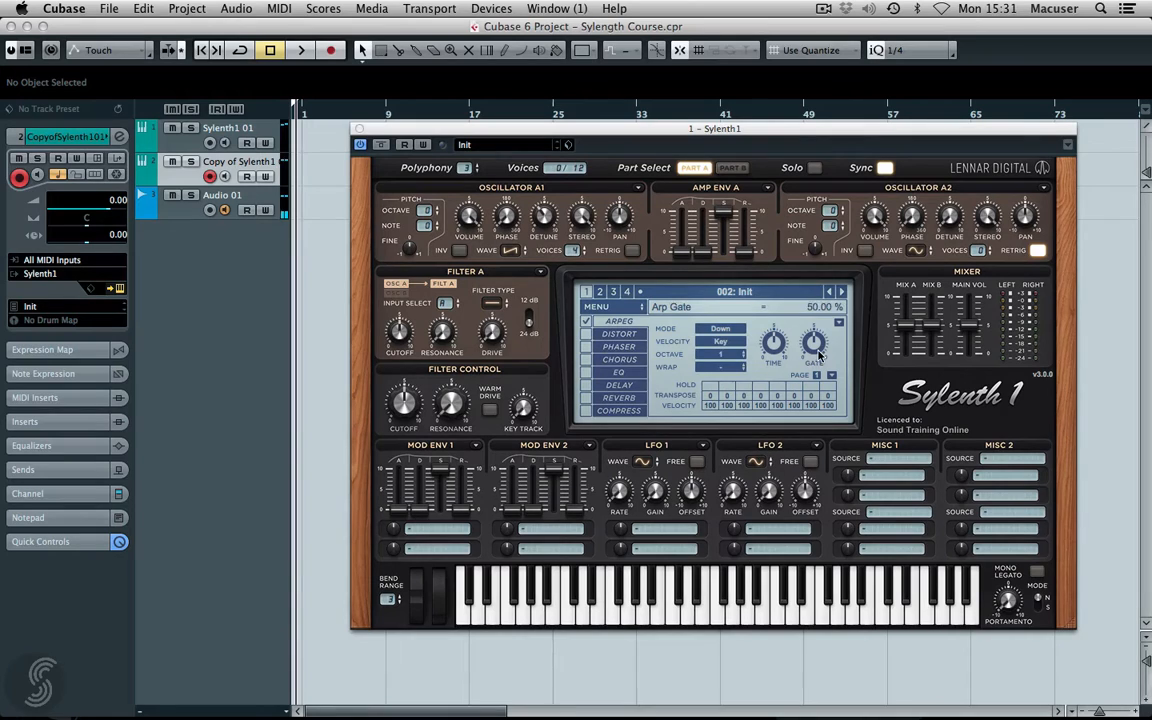
{"action": "left_click", "coordinate": [721, 329]}
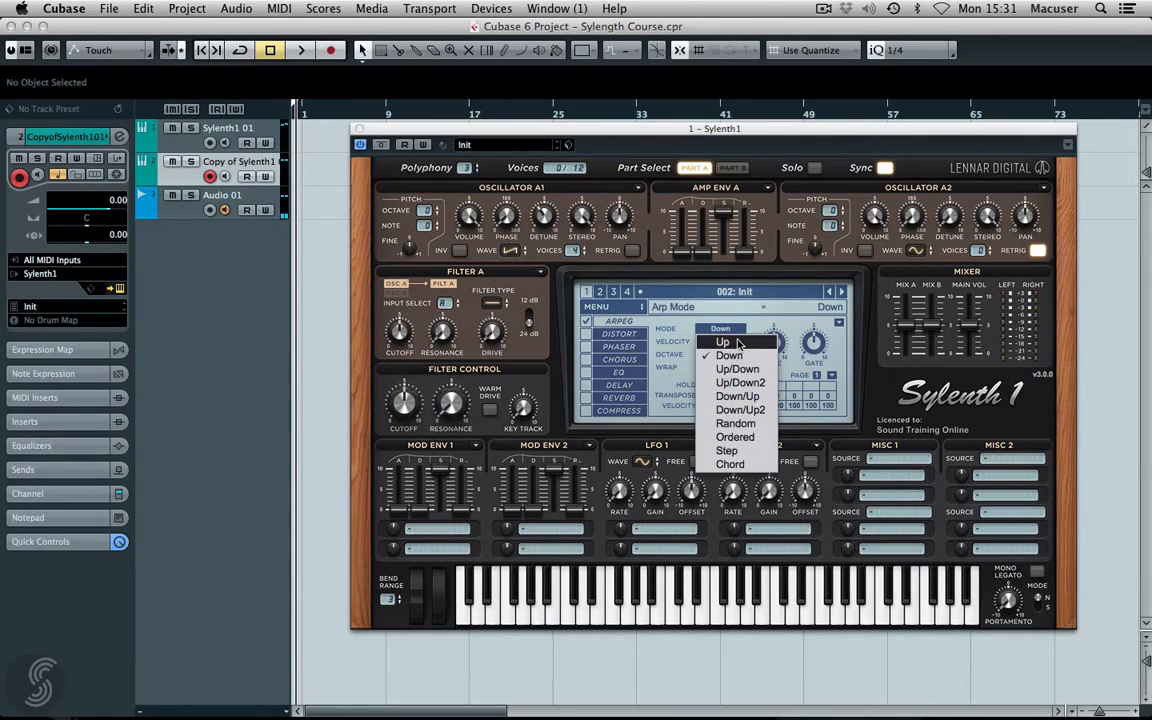
{"action": "left_click", "coordinate": [738, 343]}
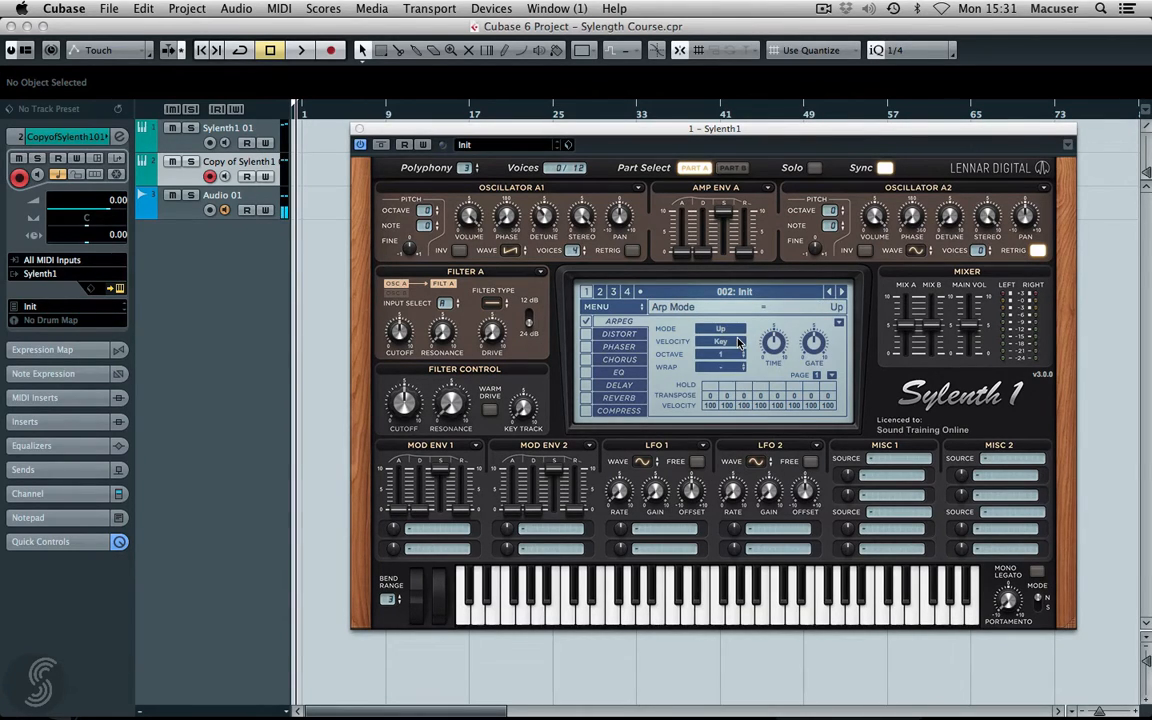
Set the arpeggiator's time to 1/16, sweep its gate up and down, and extend its octave range to 2.
{"action": "mouse_move", "coordinate": [771, 349]}
{"action": "left_click_drag", "start_coordinate": [771, 349], "coordinate": [771, 313]}
{"action": "left_click", "coordinate": [813, 343]}
{"action": "left_click_drag", "start_coordinate": [813, 343], "coordinate": [813, 262]}
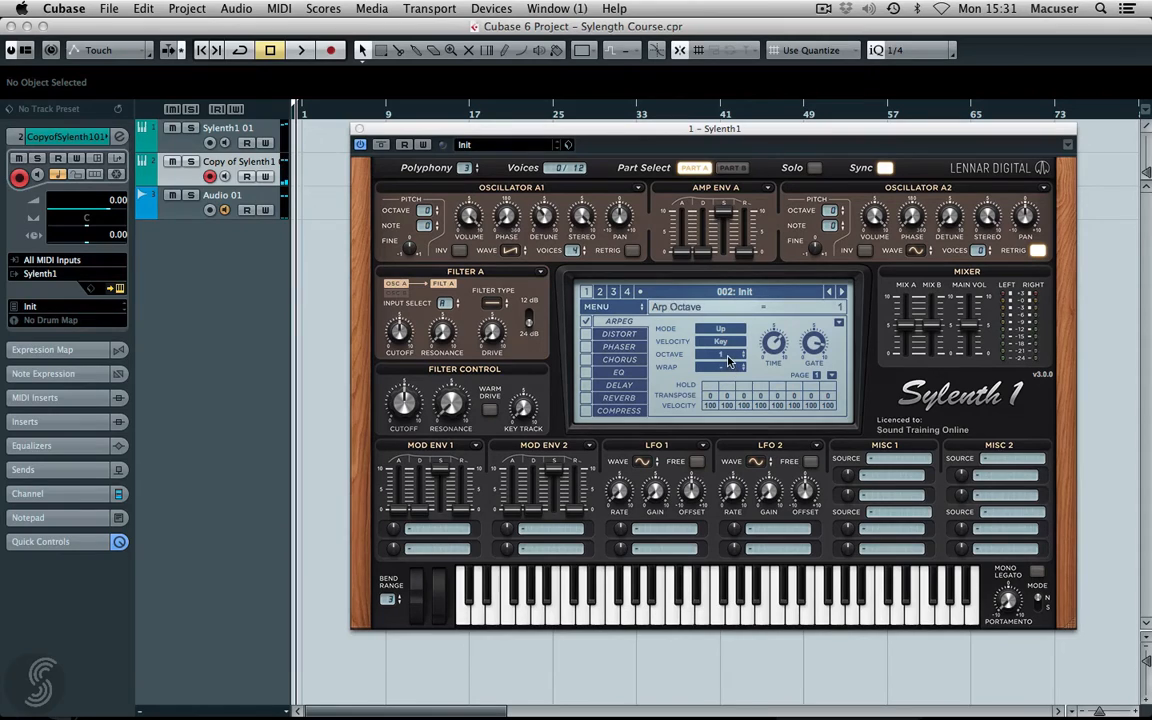
{"action": "left_click_drag", "start_coordinate": [728, 358], "coordinate": [726, 336]}
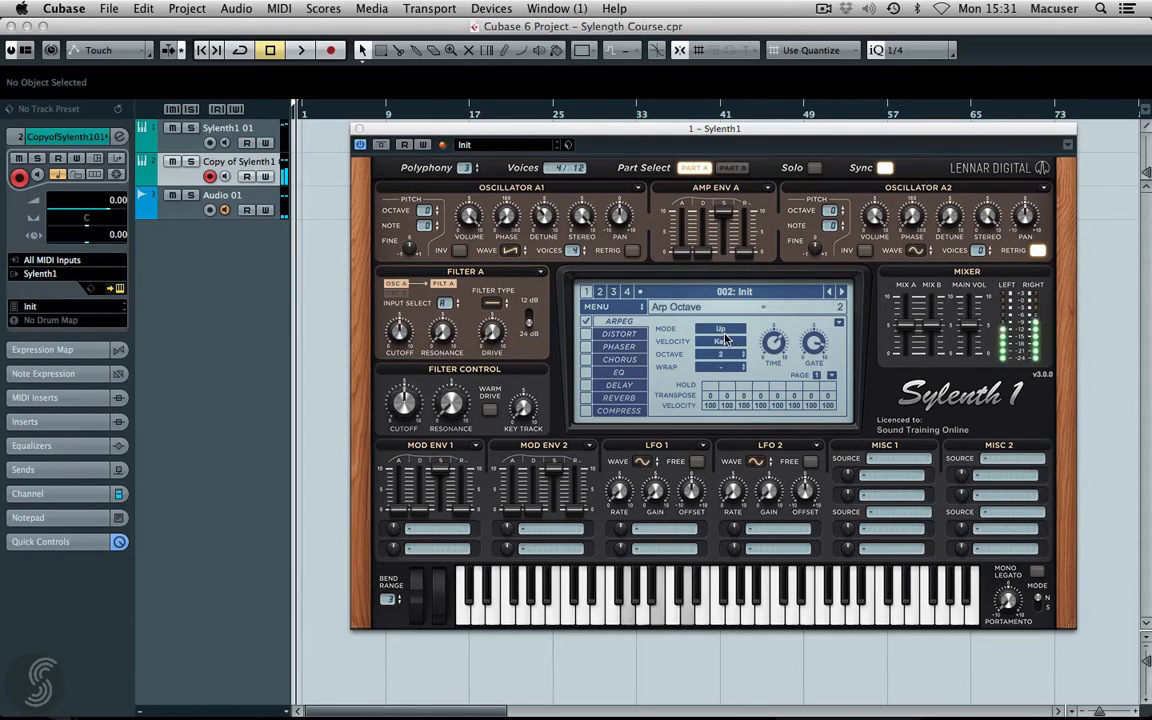
{"action": "left_click_drag", "start_coordinate": [813, 343], "coordinate": [817, 467]}
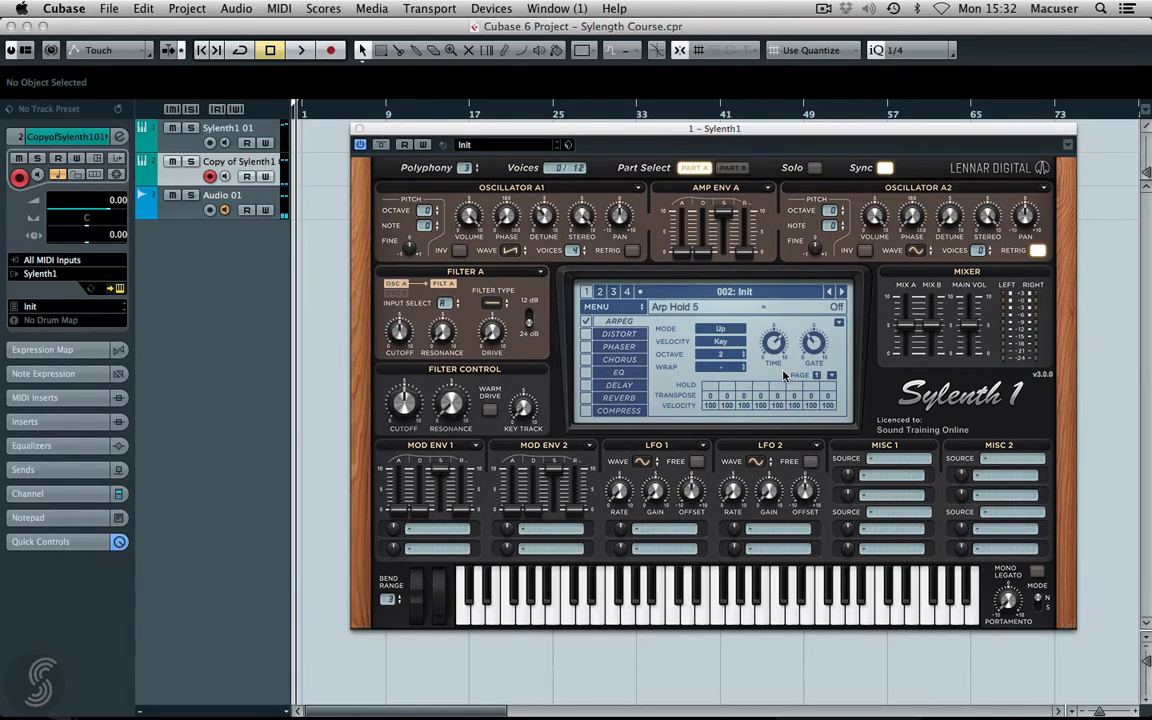
Set the arpeggiator to Step mode with Step + Key velocity and an octave range of 1.
{"action": "left_click", "coordinate": [725, 356]}
{"action": "left_click", "coordinate": [724, 330]}
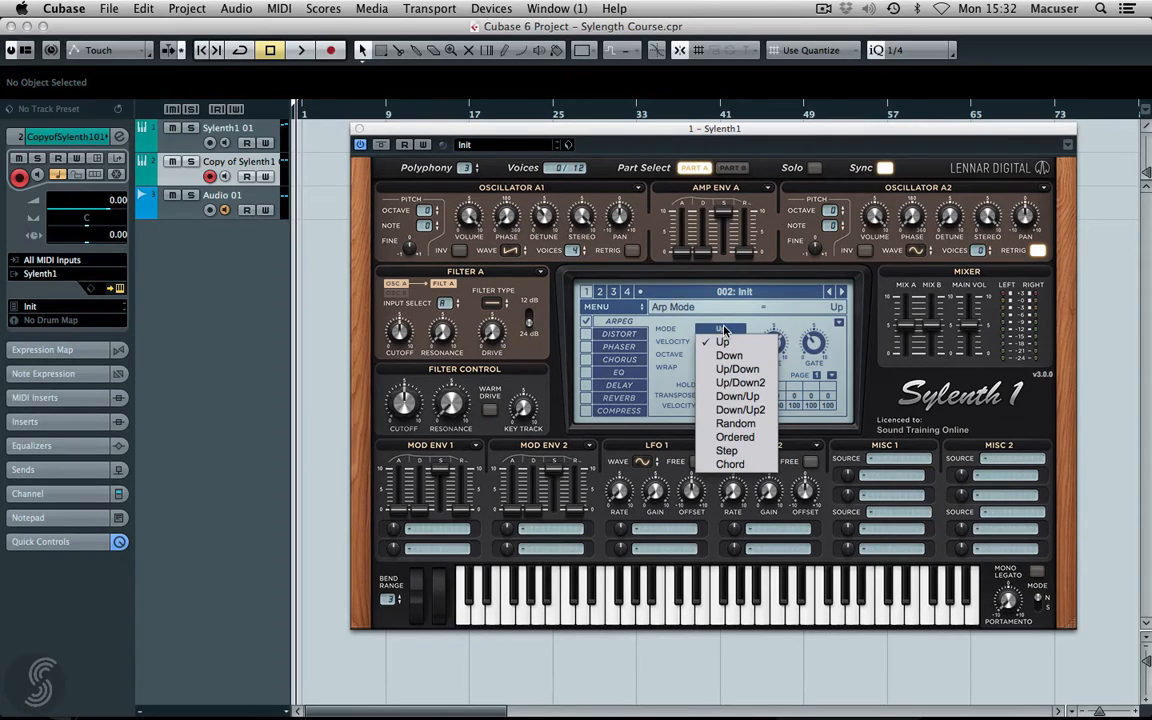
{"action": "left_click", "coordinate": [727, 451]}
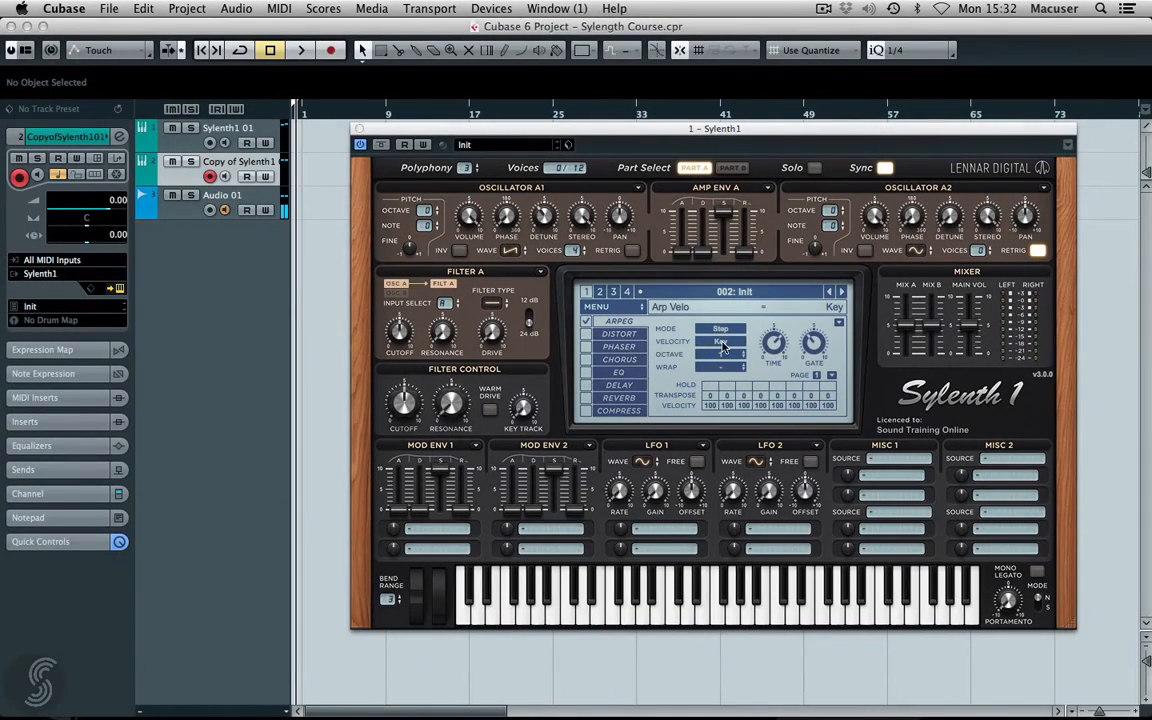
{"action": "left_click", "coordinate": [722, 342]}
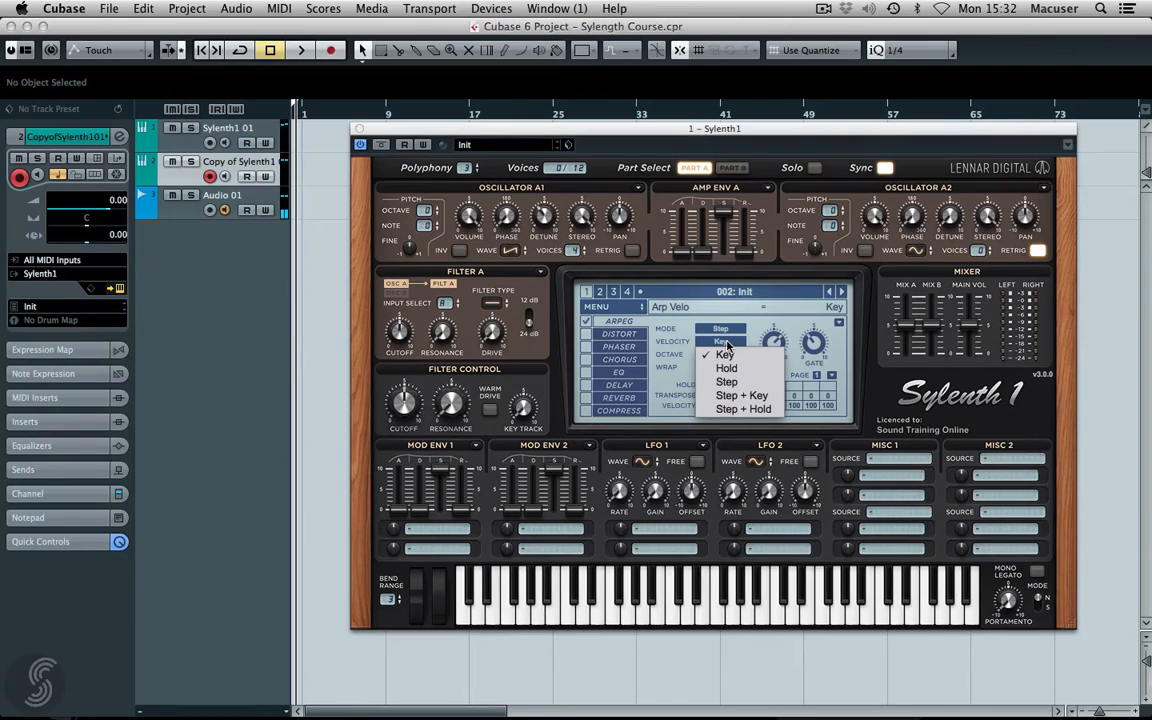
{"action": "left_click", "coordinate": [773, 399]}
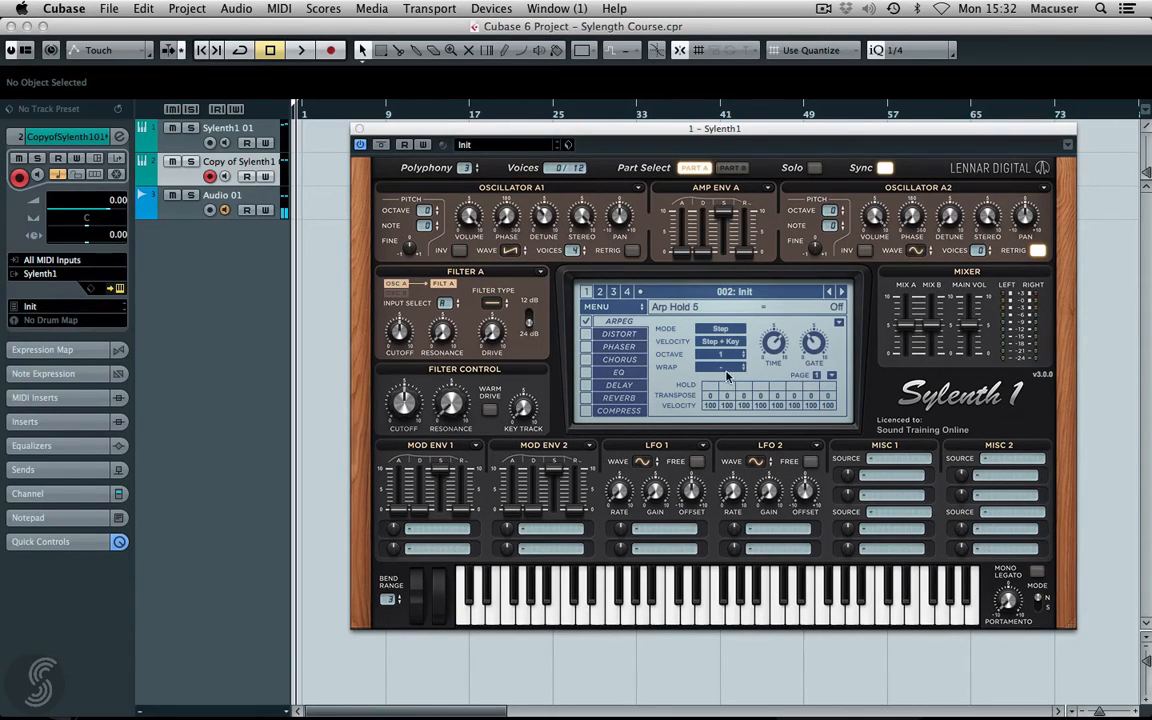
Set the arpeggiator's wrap to 4 and transpose its third step by +12 and its fourth step by +7.
{"action": "left_click_drag", "start_coordinate": [721, 349], "coordinate": [718, 296]}
{"action": "left_click_drag", "start_coordinate": [745, 395], "coordinate": [752, 303]}
{"action": "left_click_drag", "start_coordinate": [760, 400], "coordinate": [765, 343]}
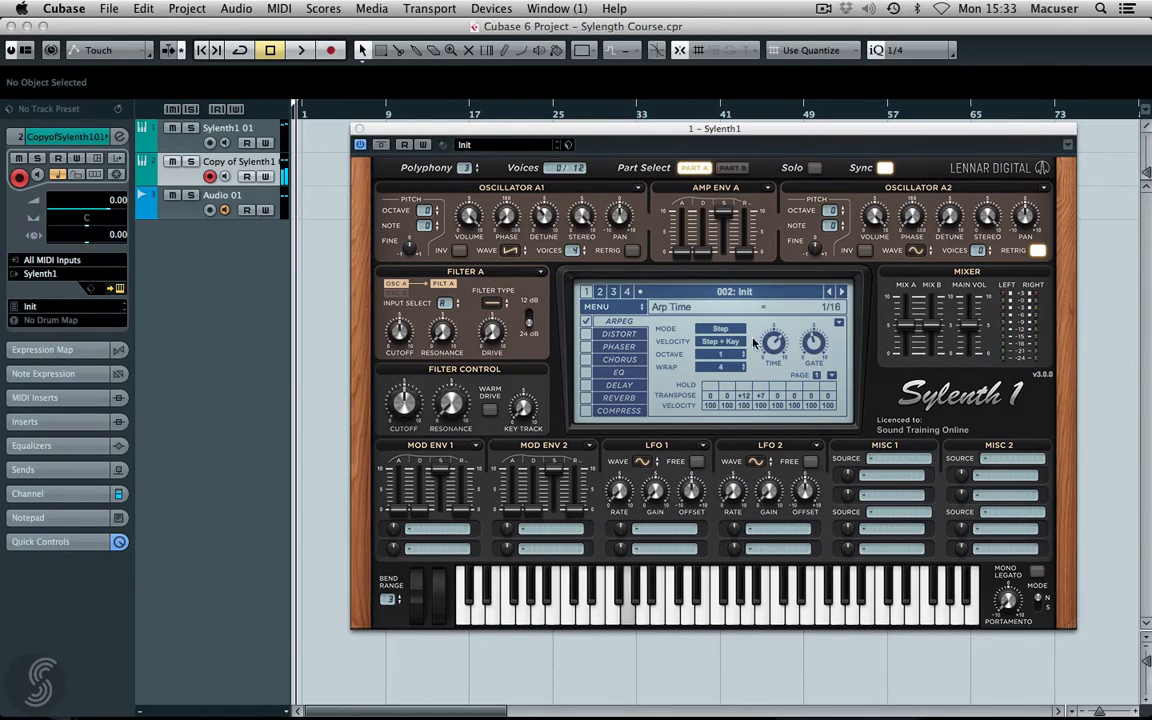
{"action": "left_click_drag", "start_coordinate": [722, 355], "coordinate": [723, 341]}
{"action": "left_click_drag", "start_coordinate": [722, 360], "coordinate": [722, 369]}
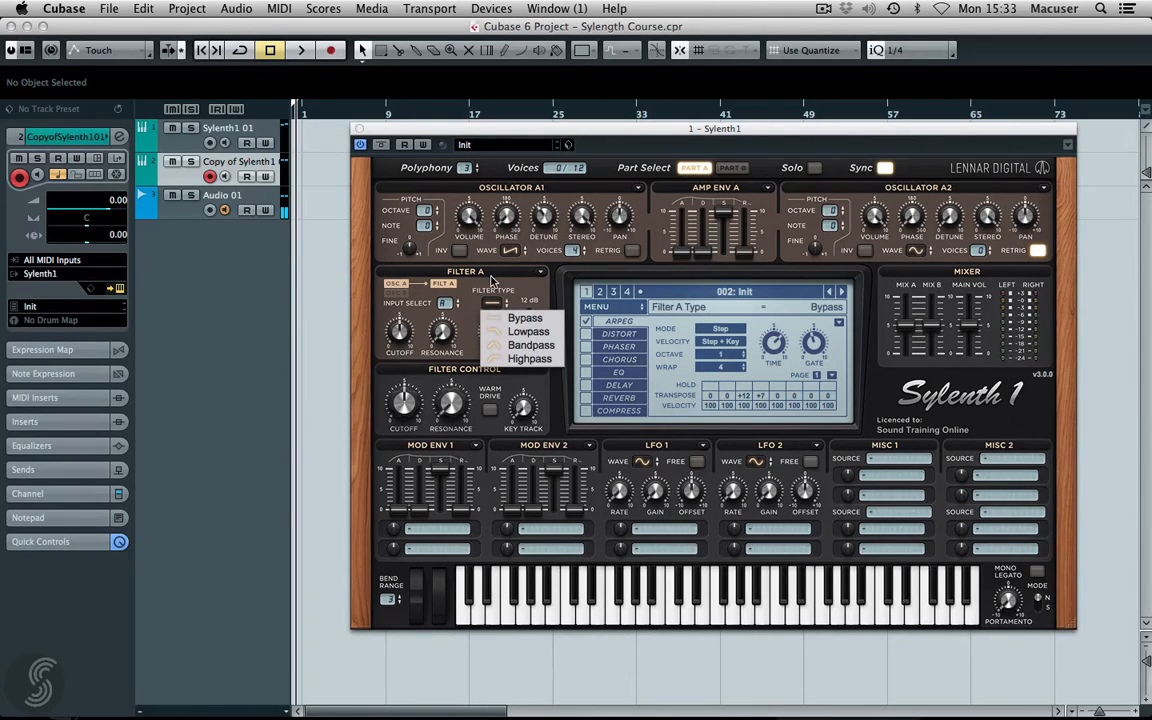
Set Filter A's type to Lowpass and raise its drive to about 4.1.
{"action": "left_click", "coordinate": [502, 331]}
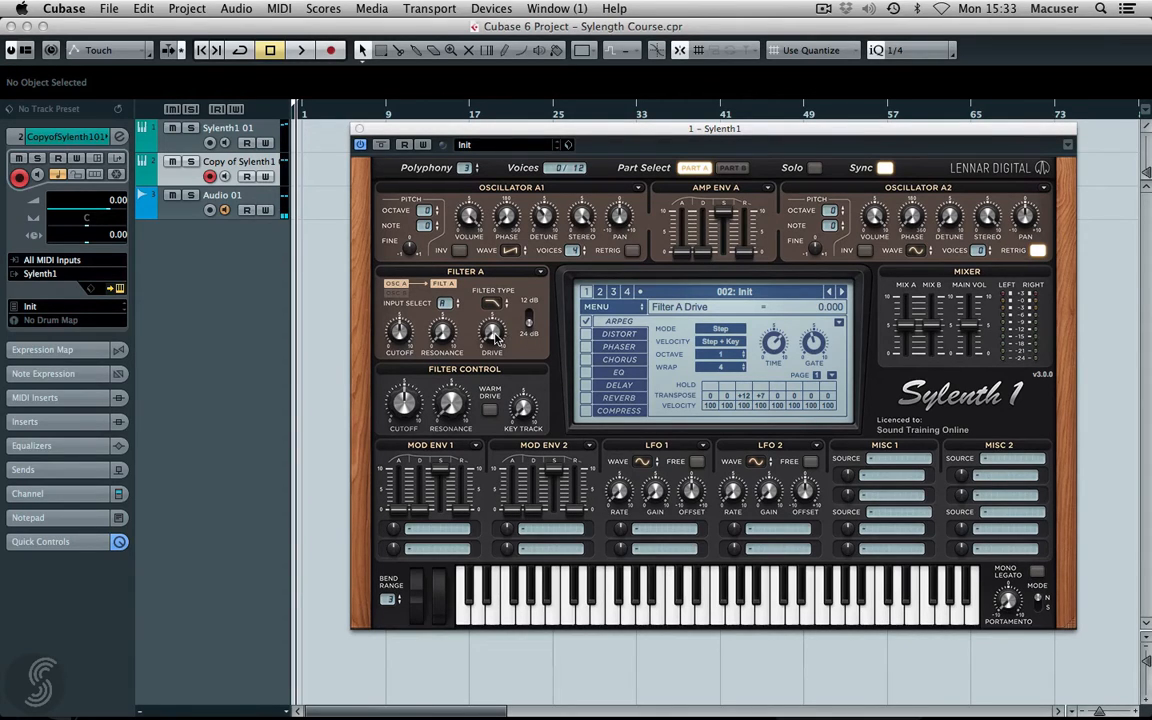
{"action": "left_click_drag", "start_coordinate": [493, 333], "coordinate": [494, 261]}
Shape Amp Env A with low sustain, decay about 1.9 and release about 3.5, and adjust the filter control cutoff.
{"action": "left_click", "coordinate": [727, 212]}
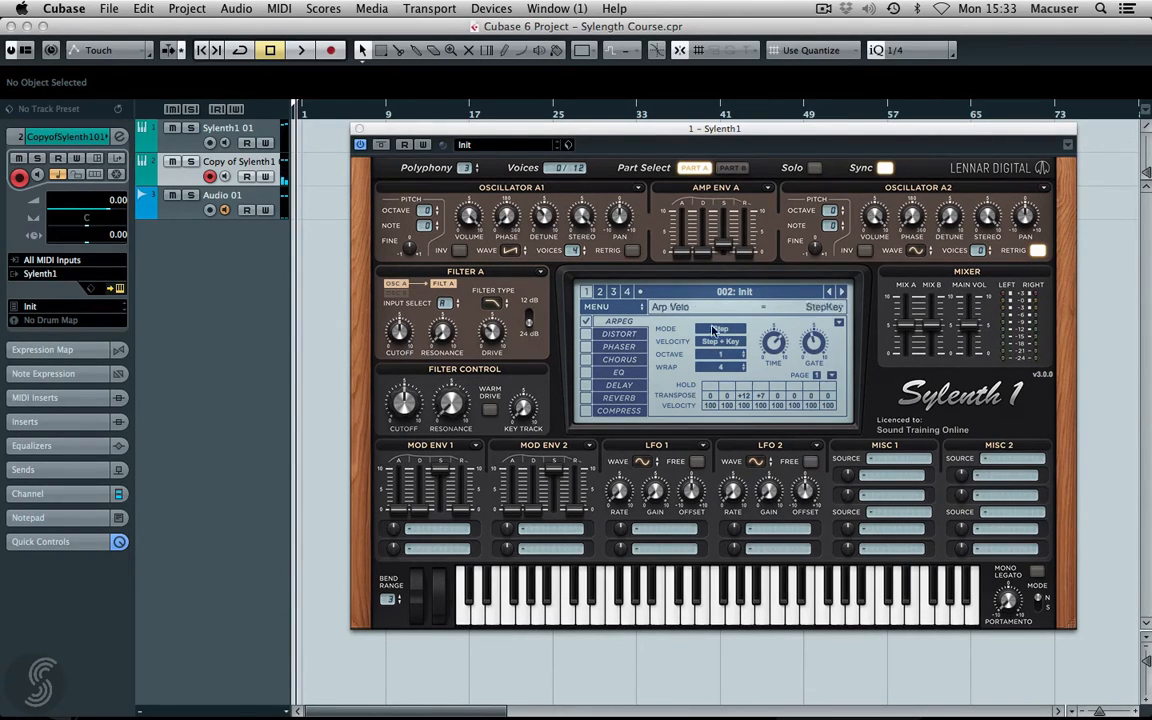
{"action": "left_click", "coordinate": [704, 250]}
{"action": "left_click_drag", "start_coordinate": [704, 236], "coordinate": [704, 229]}
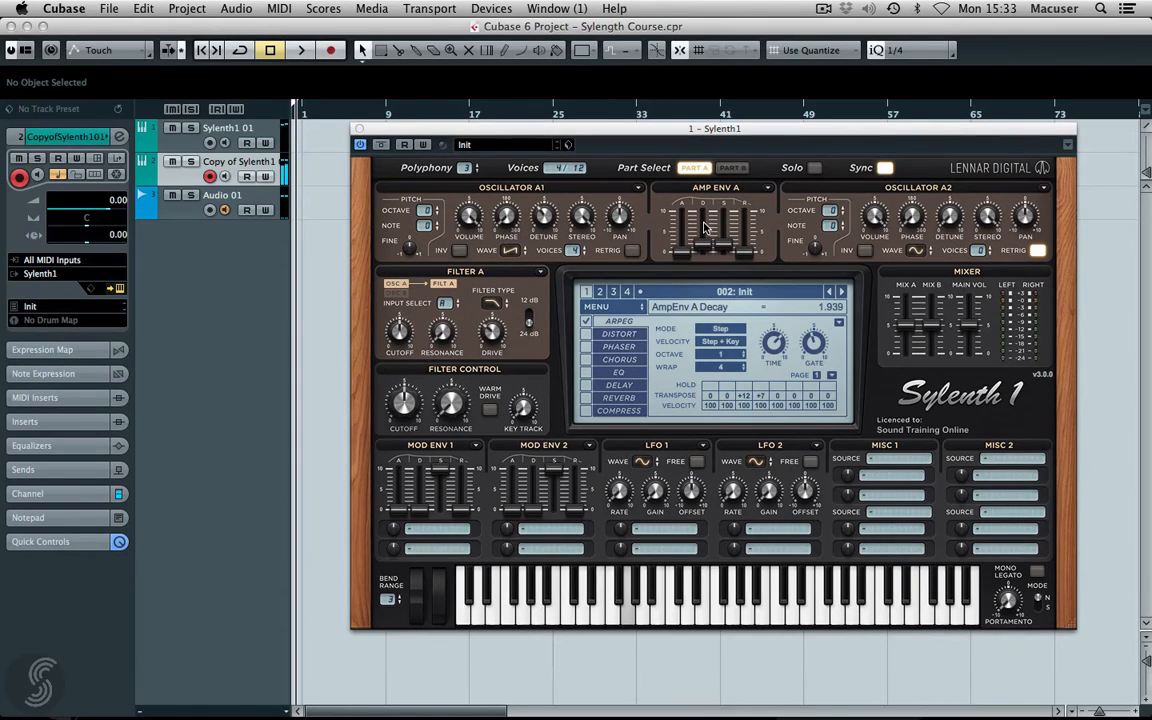
{"action": "left_click", "coordinate": [743, 256]}
{"action": "left_click_drag", "start_coordinate": [743, 256], "coordinate": [748, 200]}
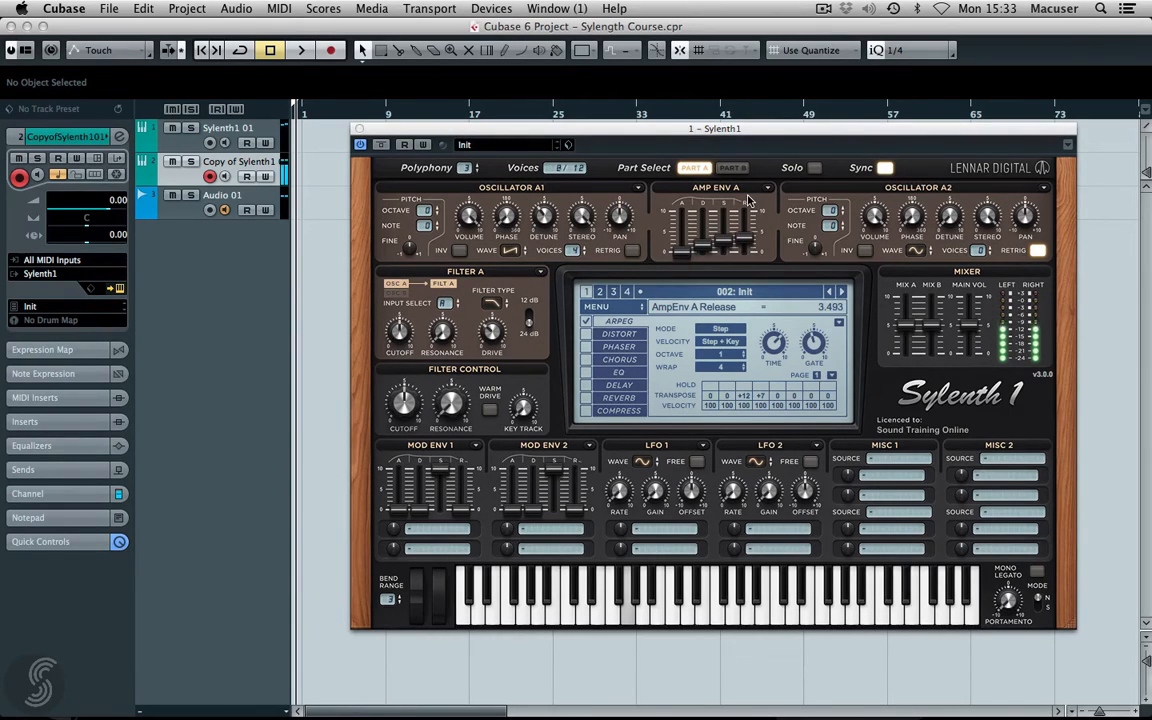
{"action": "left_click", "coordinate": [681, 233]}
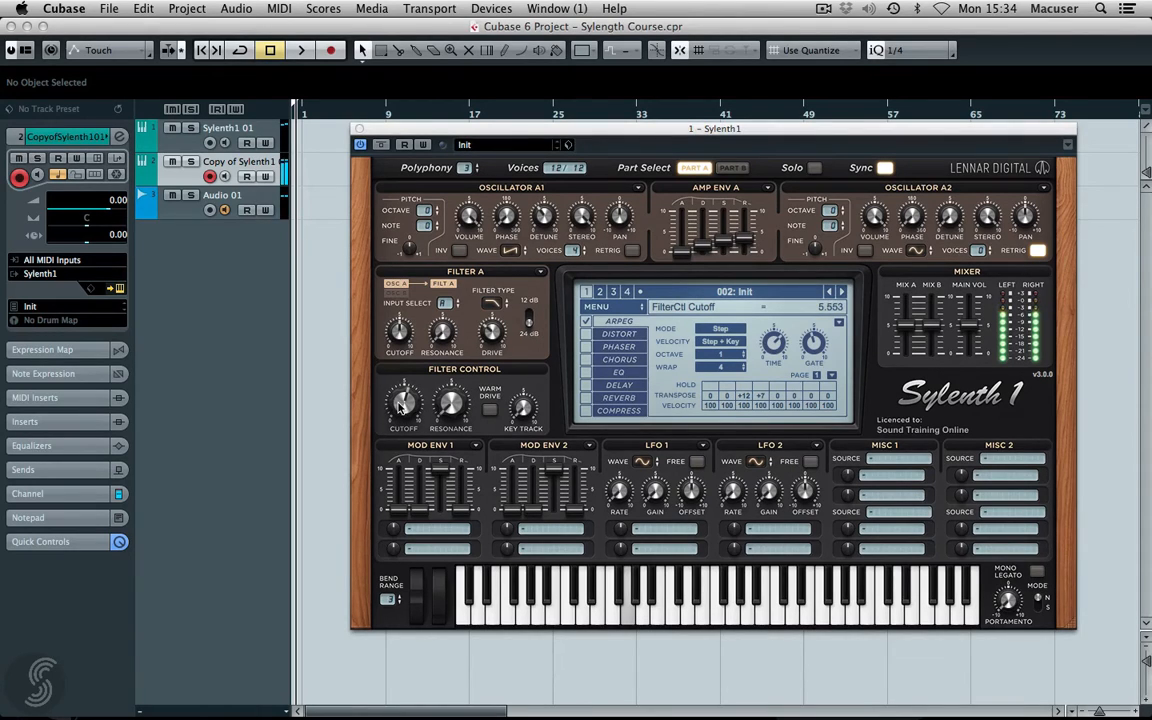
{"action": "left_click_drag", "start_coordinate": [399, 405], "coordinate": [401, 403]}
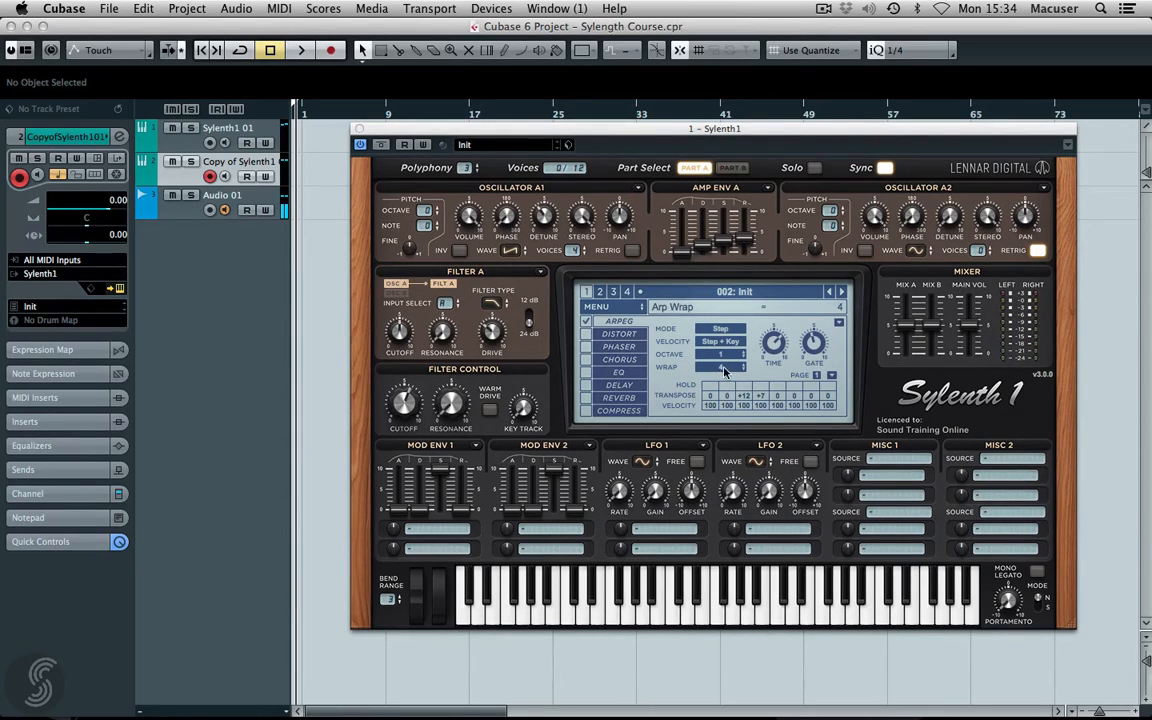
Extend the arpeggiator's wrap to 8 and transpose its sixth step by +5 and its seventh step by +3.
{"action": "left_click_drag", "start_coordinate": [724, 340], "coordinate": [727, 327]}
{"action": "mouse_move", "coordinate": [796, 401]}
{"action": "left_mouse_down"}
{"action": "mouse_move", "coordinate": [799, 380]}
{"action": "mouse_move", "coordinate": [815, 375]}
{"action": "left_mouse_up"}
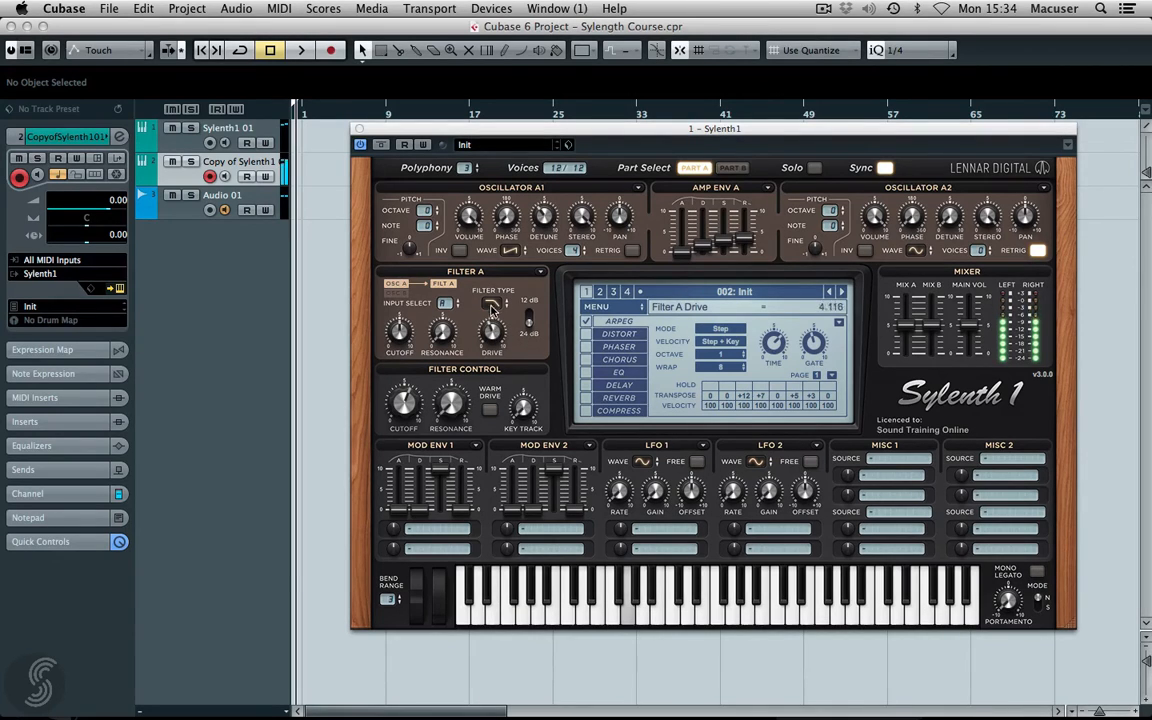
{"action": "mouse_move", "coordinate": [491, 306]}
{"action": "left_mouse_down"}
{"action": "mouse_move", "coordinate": [491, 293]}
{"action": "mouse_move", "coordinate": [492, 313]}
{"action": "left_mouse_up"}
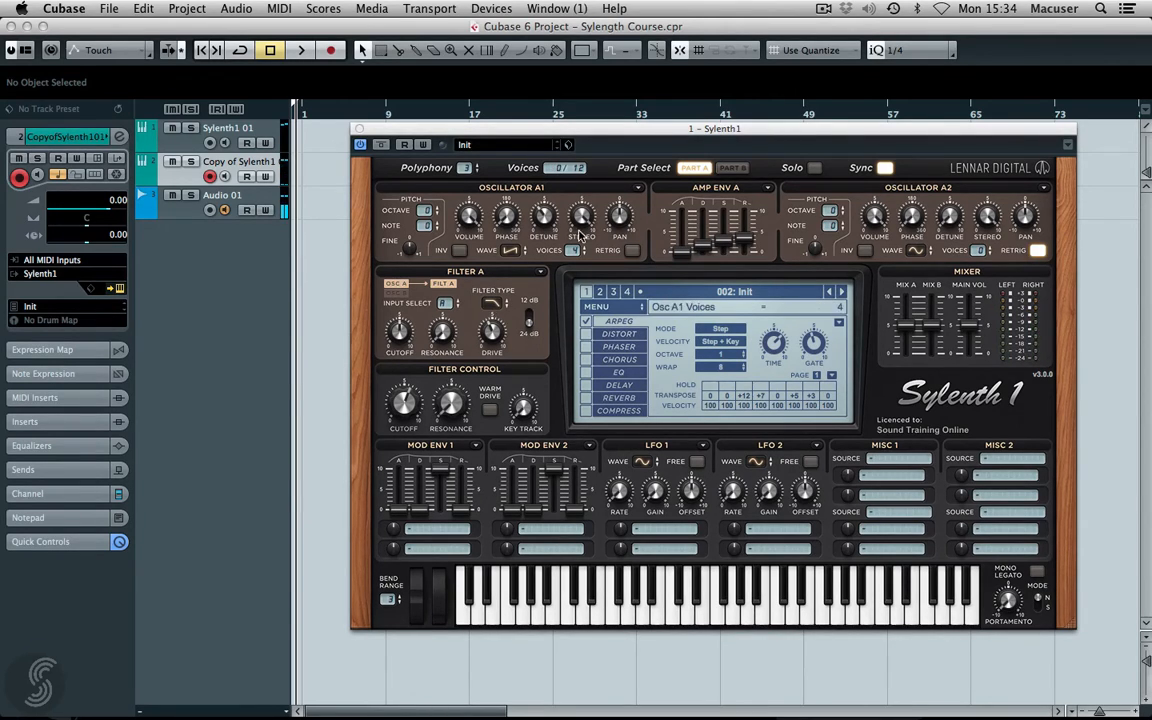
Set oscillator A2 to a Pulse waveform with 2 voices and raise its detune.
{"action": "left_click", "coordinate": [513, 251]}
{"action": "left_click", "coordinate": [918, 251]}
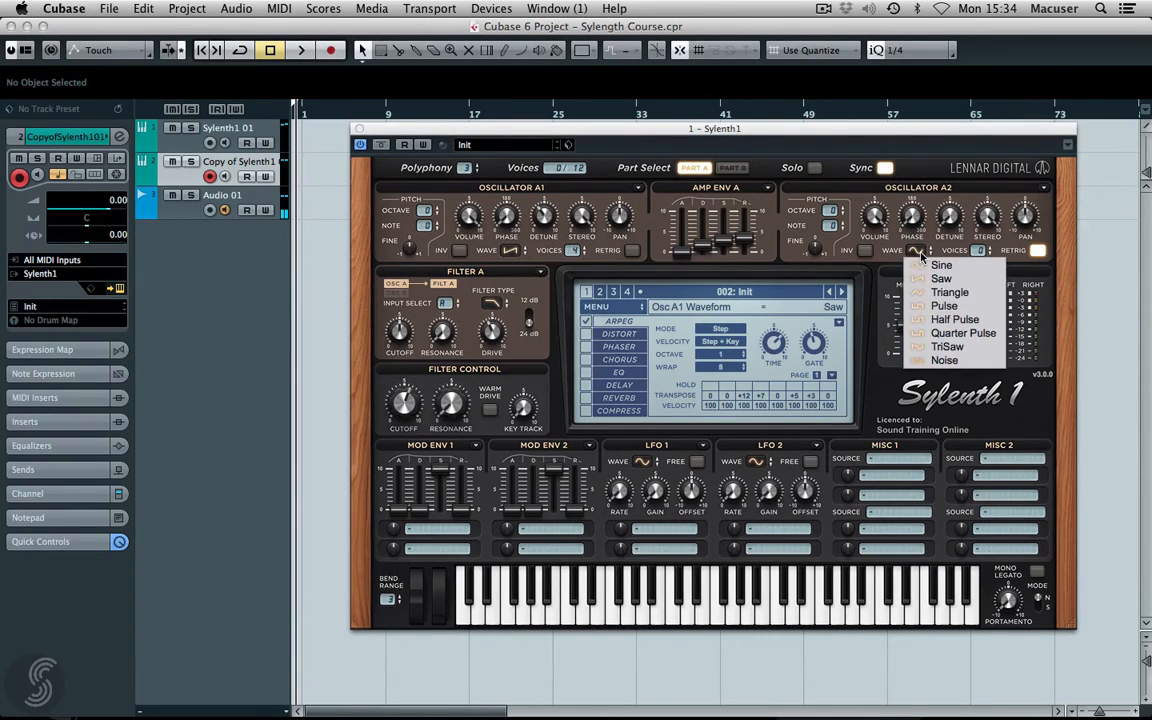
{"action": "left_click", "coordinate": [945, 306]}
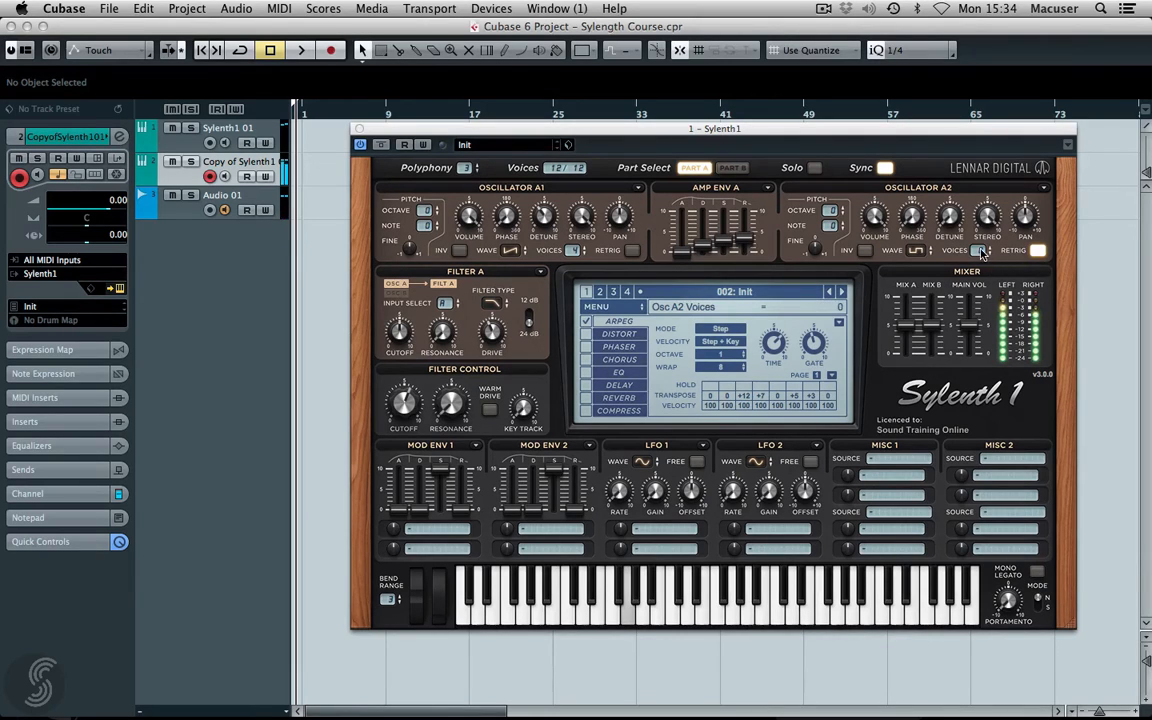
{"action": "left_click_drag", "start_coordinate": [981, 242], "coordinate": [983, 229]}
{"action": "mouse_move", "coordinate": [983, 225]}
{"action": "left_mouse_down"}
{"action": "mouse_move", "coordinate": [981, 197]}
{"action": "mouse_move", "coordinate": [978, 236]}
{"action": "mouse_move", "coordinate": [978, 226]}
{"action": "left_mouse_up"}
{"action": "left_click_drag", "start_coordinate": [950, 217], "coordinate": [953, 115]}
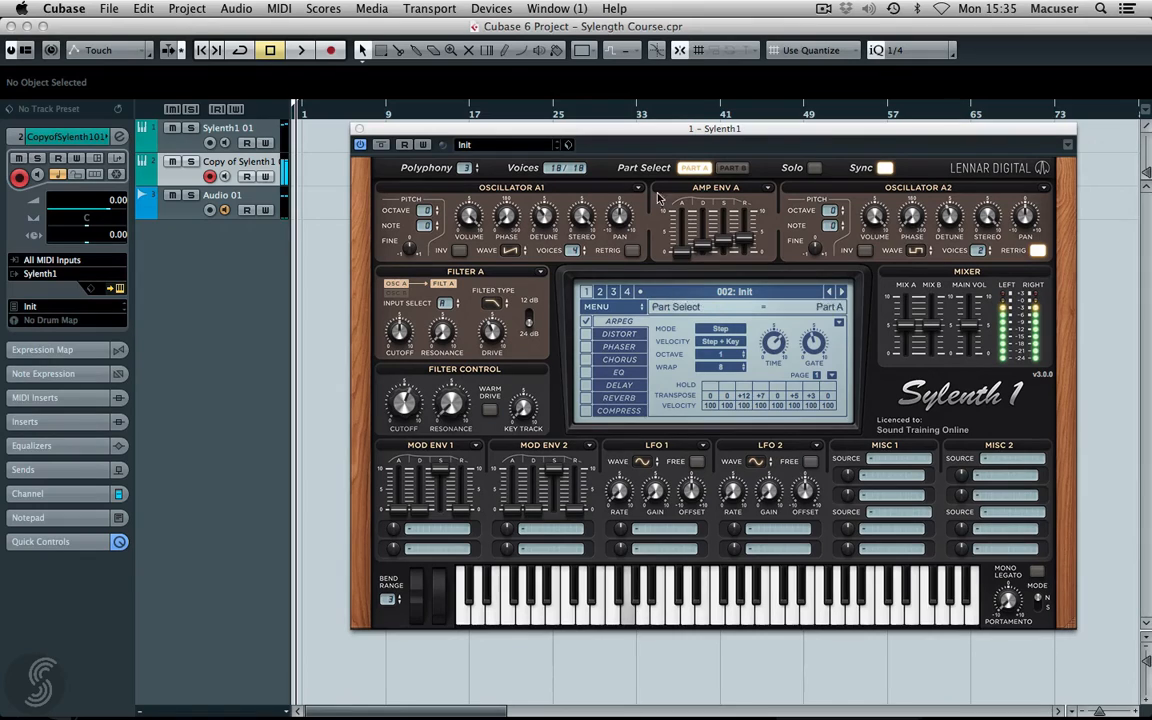
Increase oscillator A1 to 6 voices, and lower oscillator A2's volume before bringing it back up to about 7.6.
{"action": "left_click_drag", "start_coordinate": [573, 250], "coordinate": [575, 220]}
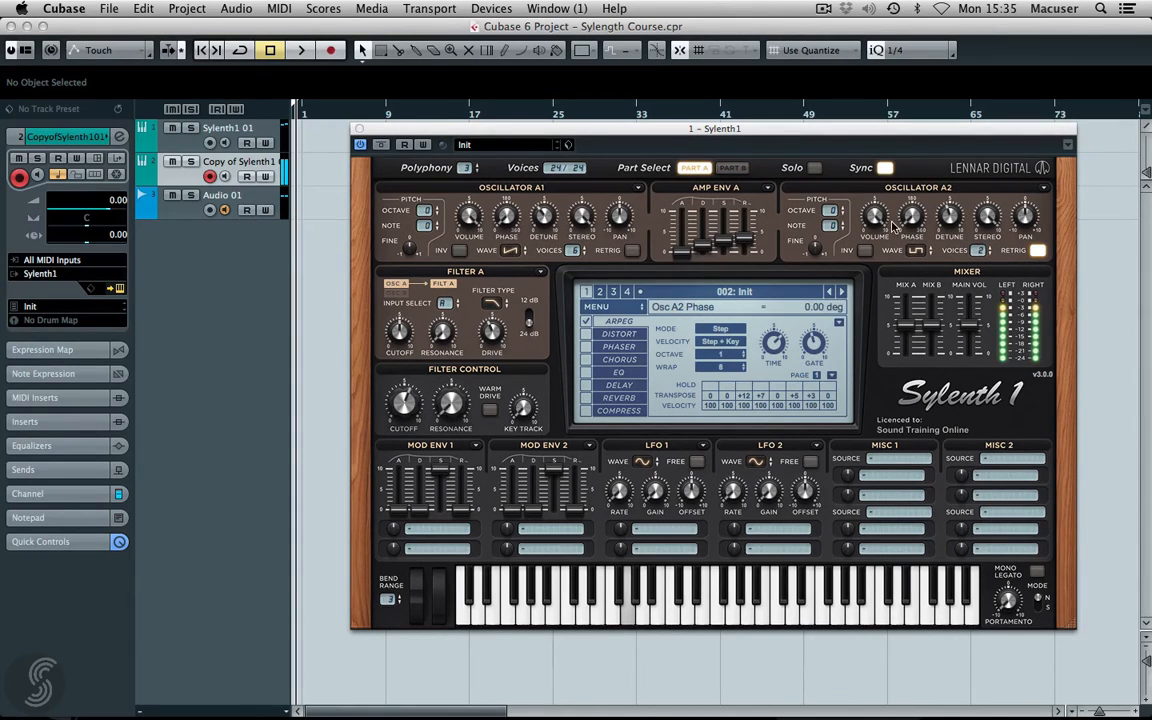
{"action": "left_click_drag", "start_coordinate": [875, 219], "coordinate": [880, 495]}
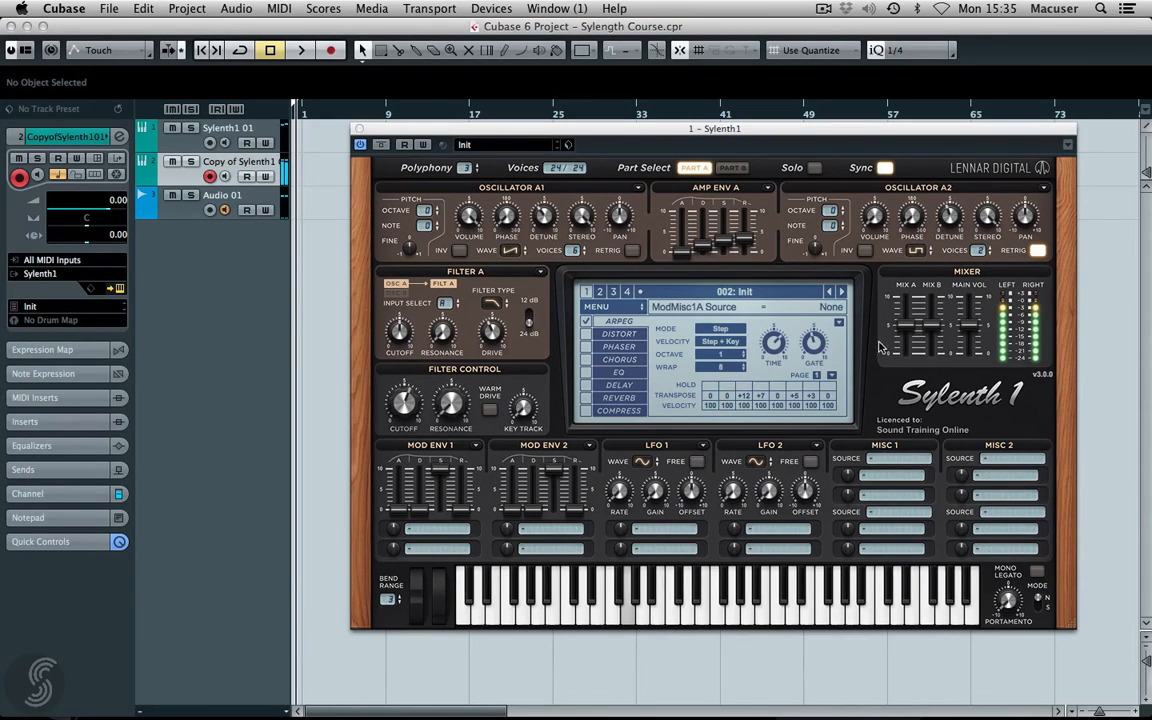
{"action": "left_click_drag", "start_coordinate": [877, 228], "coordinate": [883, 50]}
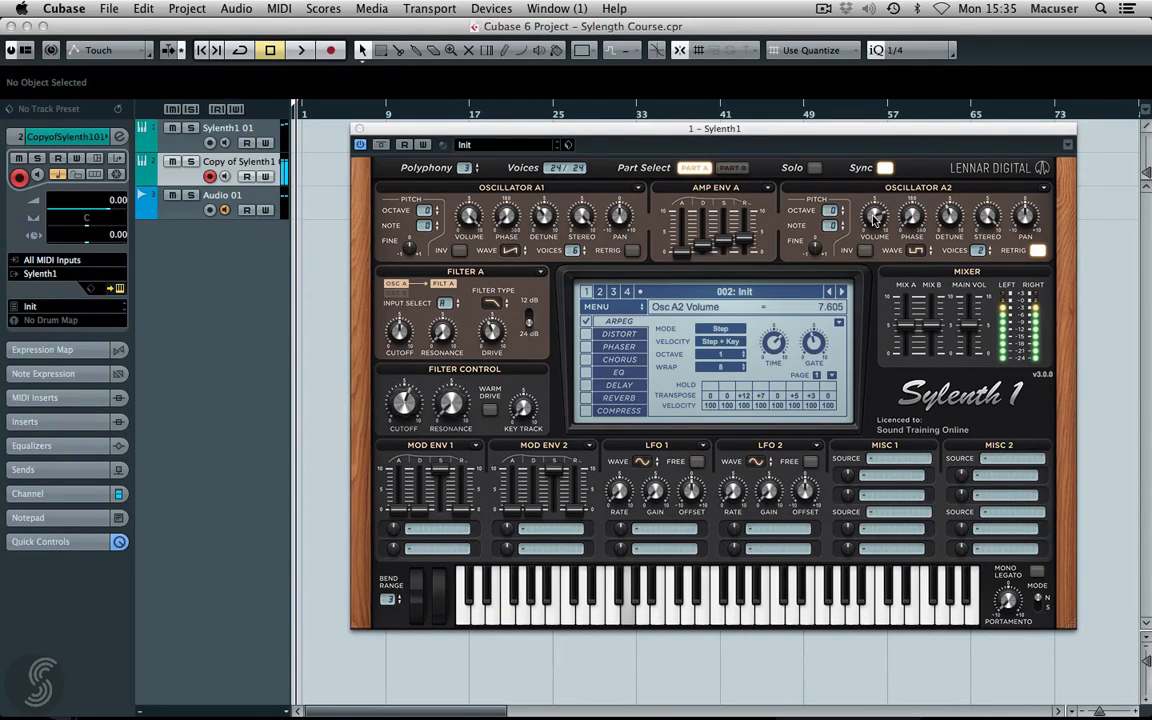